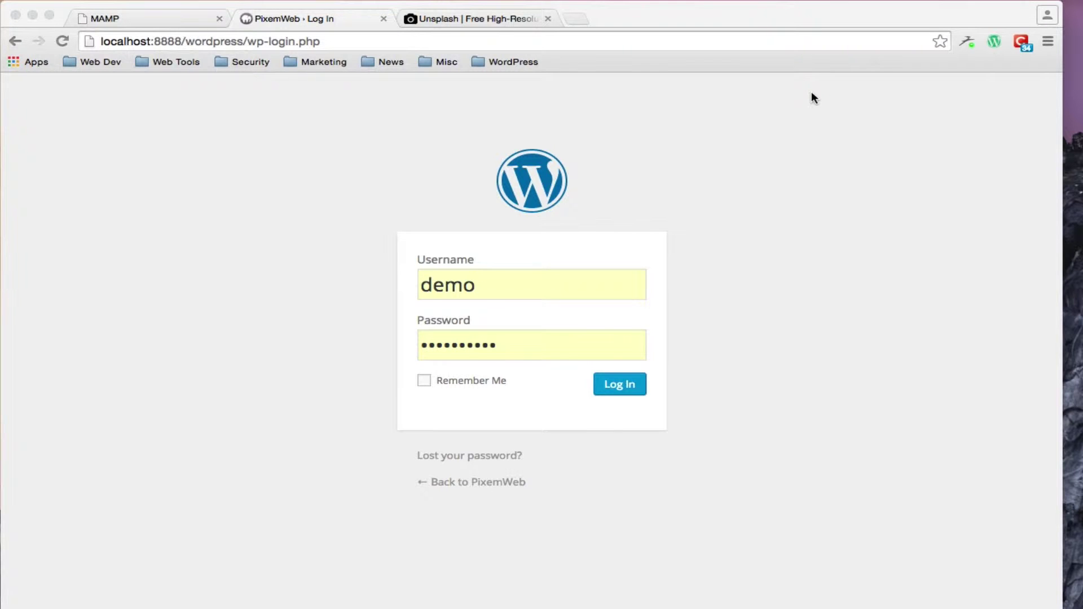
Bring the browser window with the PixemWeb login page into focus.
click(837, 132)
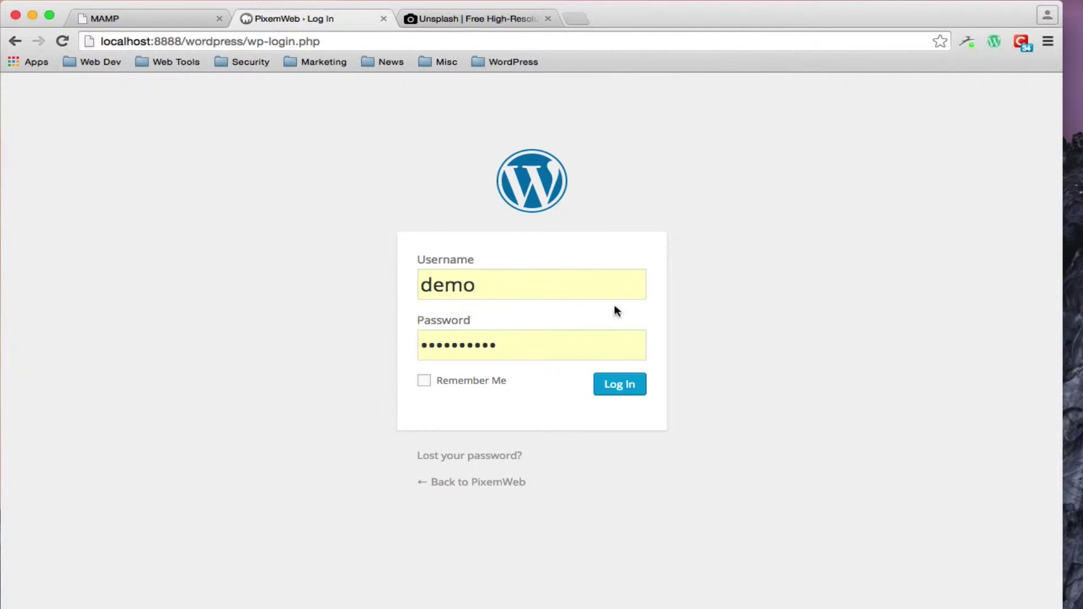
Log in to the PixemWeb admin and open the Media Library.
click(623, 389)
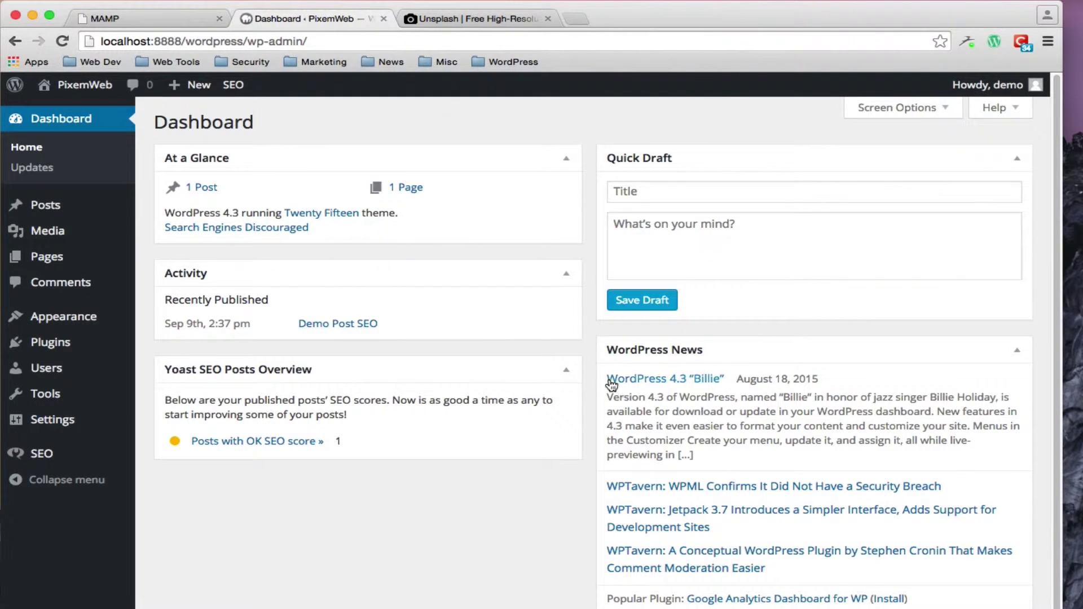
mouse_move(102, 241)
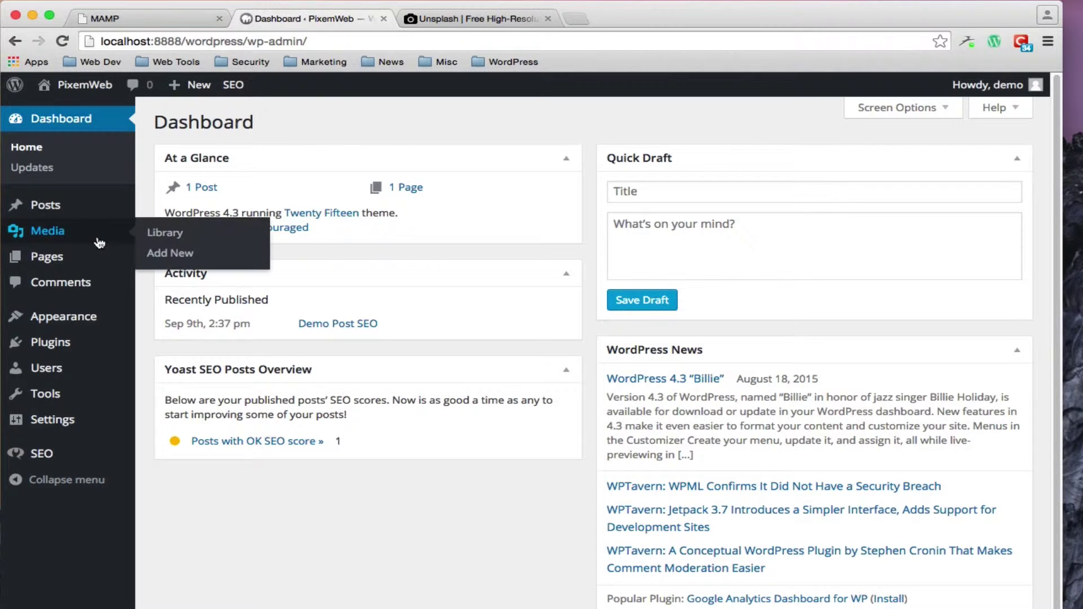
click(155, 239)
View the water image's details, then surfer.jpeg's details (4288 × 2848, 3 MB).
mouse_move(257, 277)
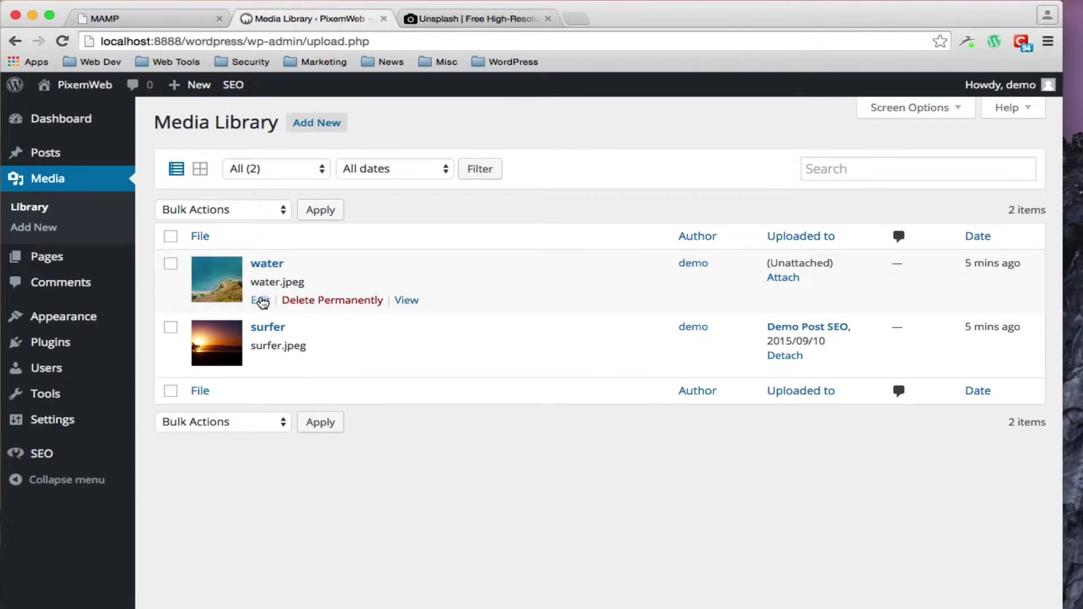
click(261, 301)
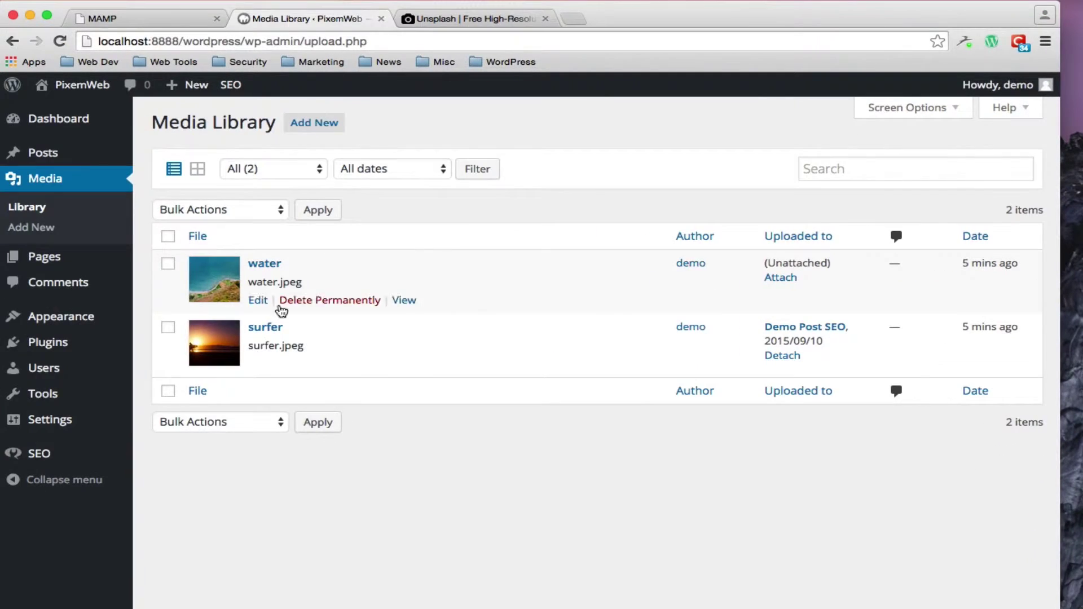
mouse_move(251, 384)
click(257, 364)
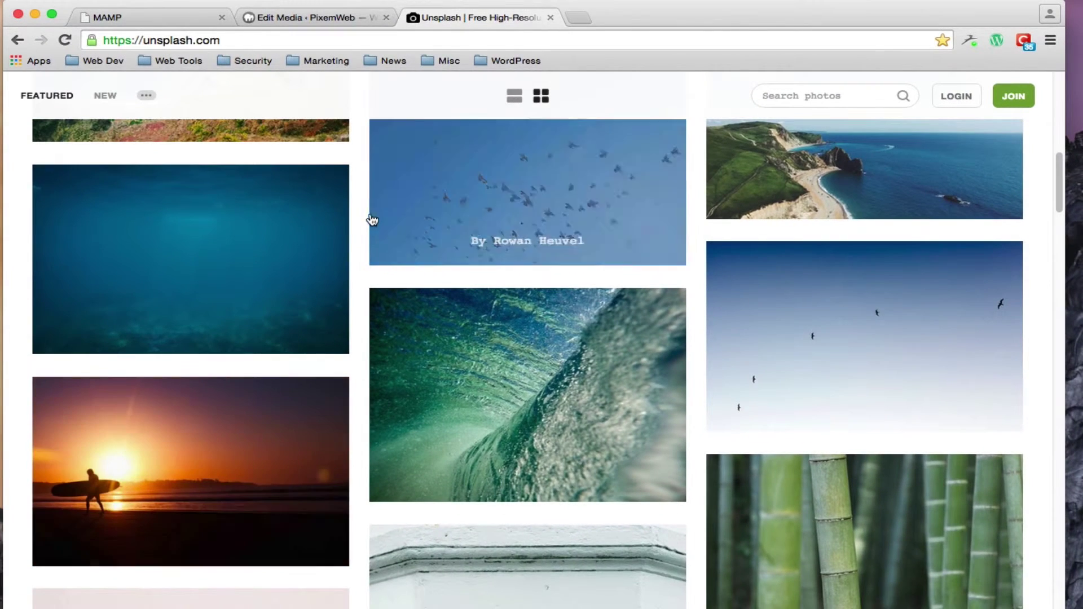
Scroll the Unsplash photo grid, then return to the surfer.jpeg Edit Media page.
scroll(361, 215, up, 1)
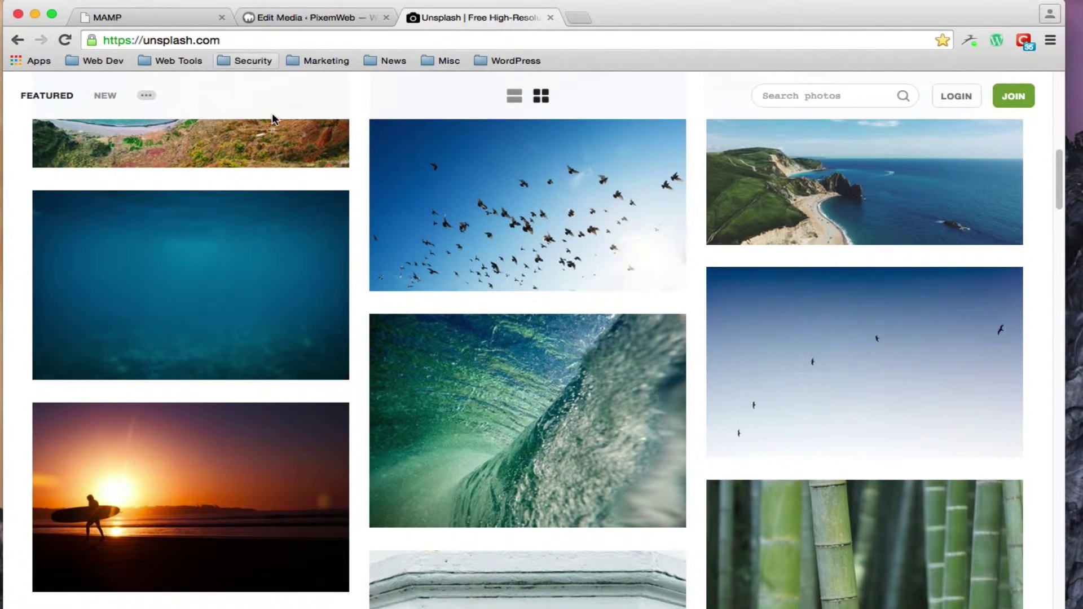
click(336, 17)
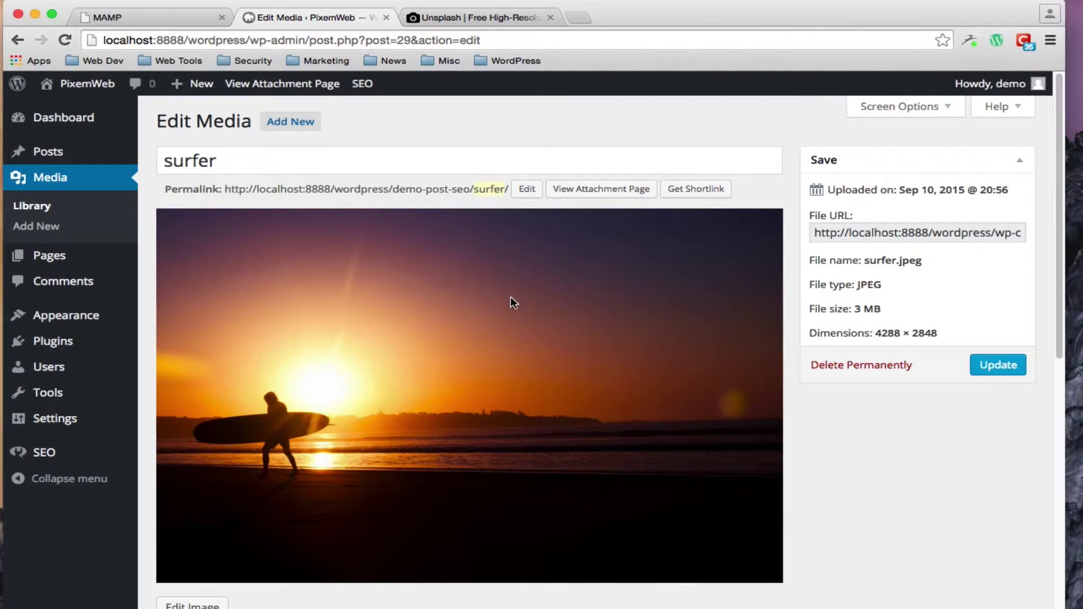
mouse_move(77, 351)
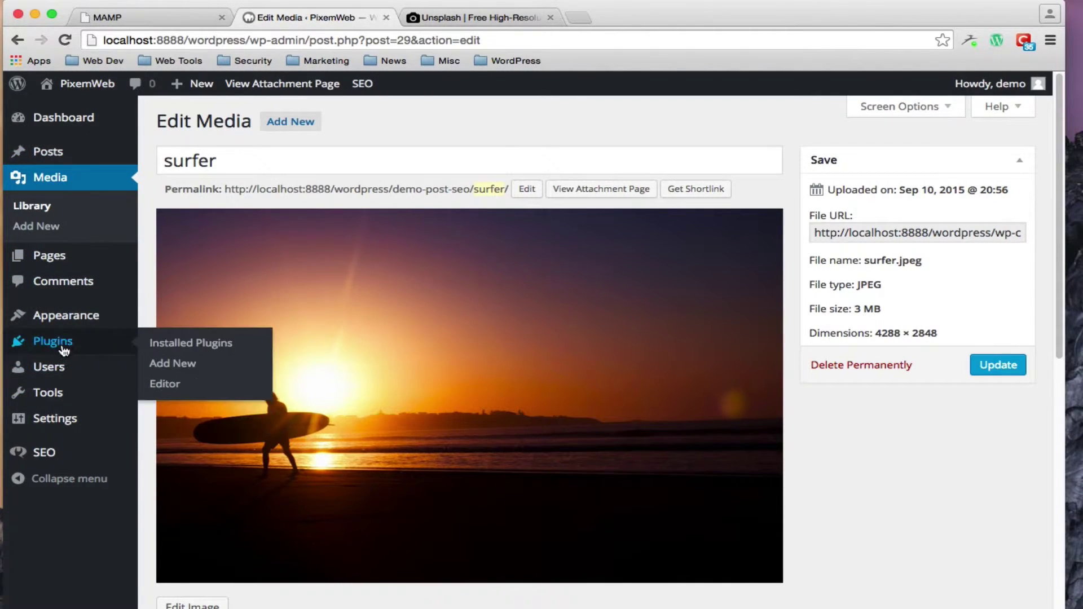
On the Add Plugins page, search the plugin directory for 'imsanity'.
click(176, 365)
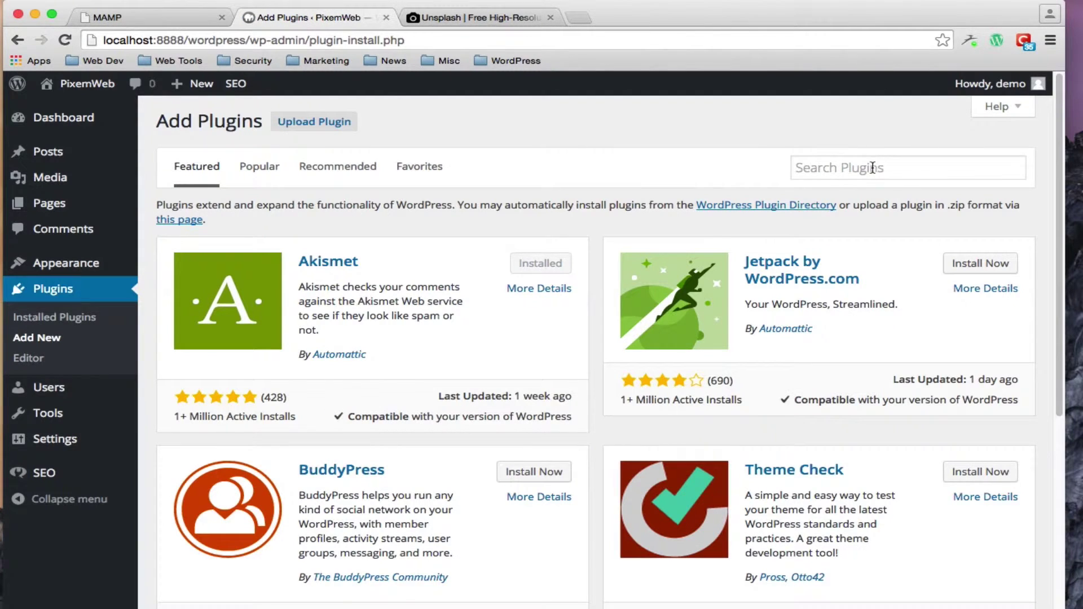
click(872, 168)
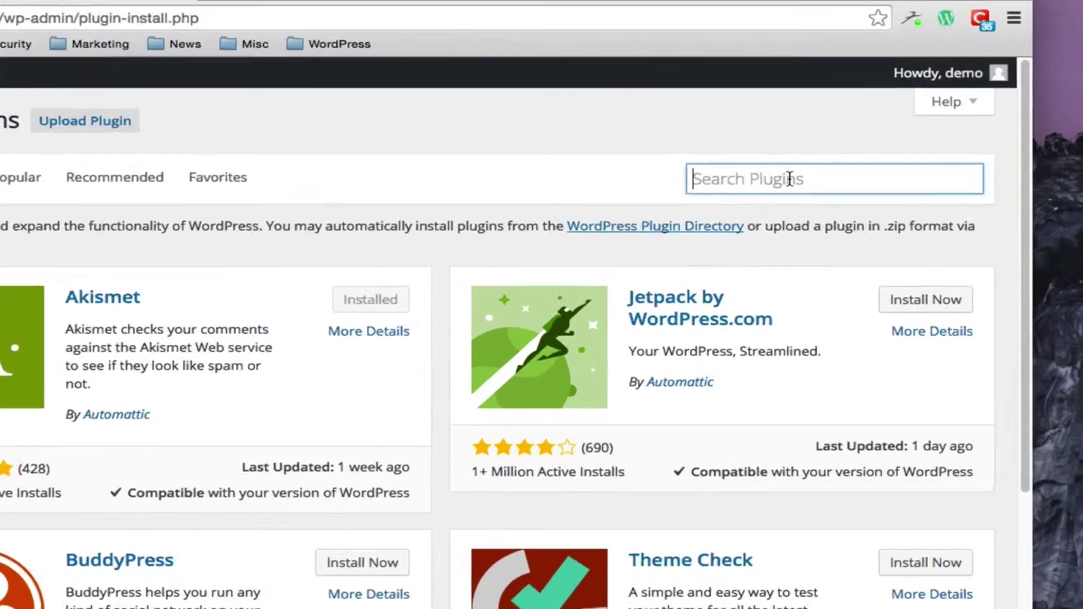
text(ims)
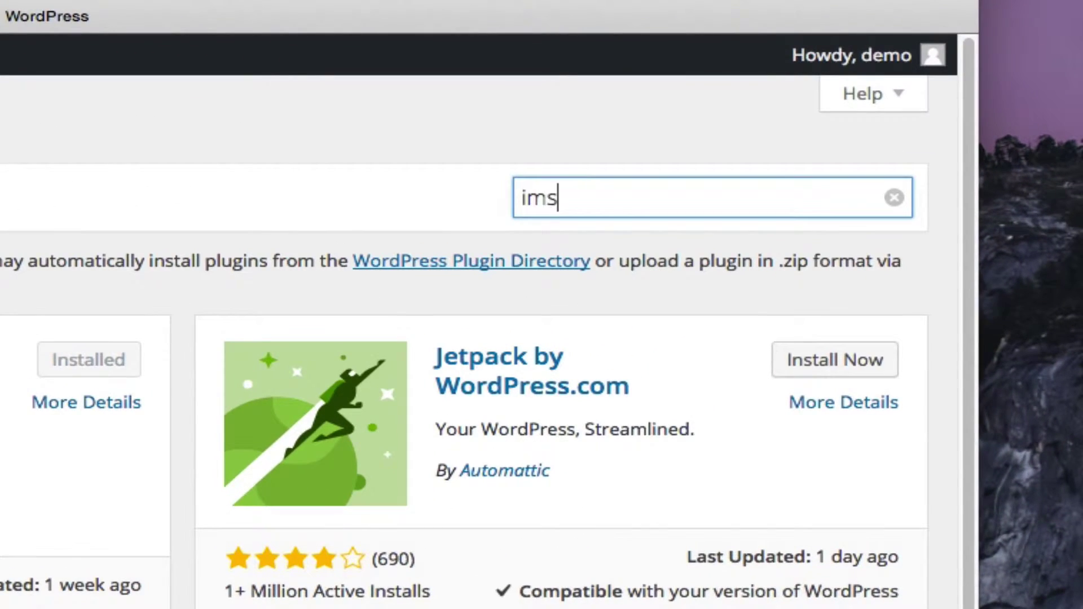
text(anity)
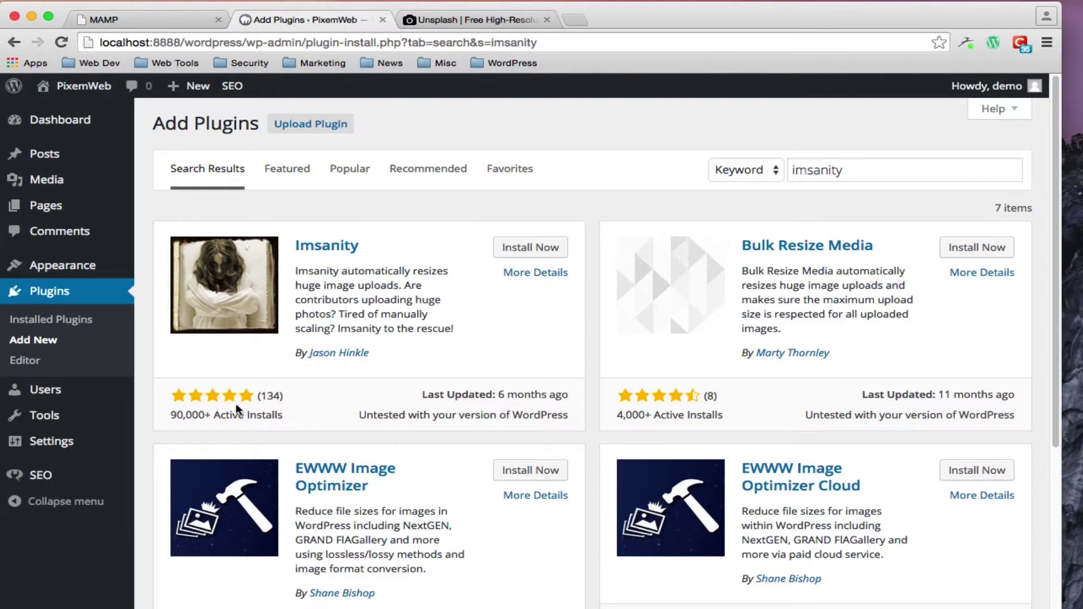
Review Imsanity's installation, screenshots, changelog, FAQ and reviews, then install and activate Imsanity 2.3.5.
click(523, 274)
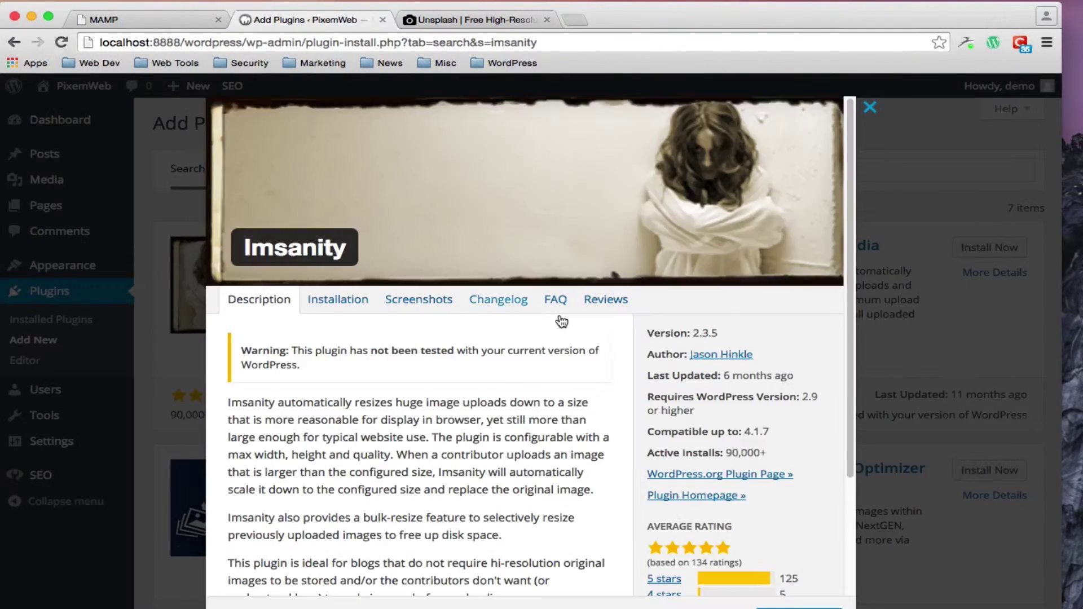
click(335, 302)
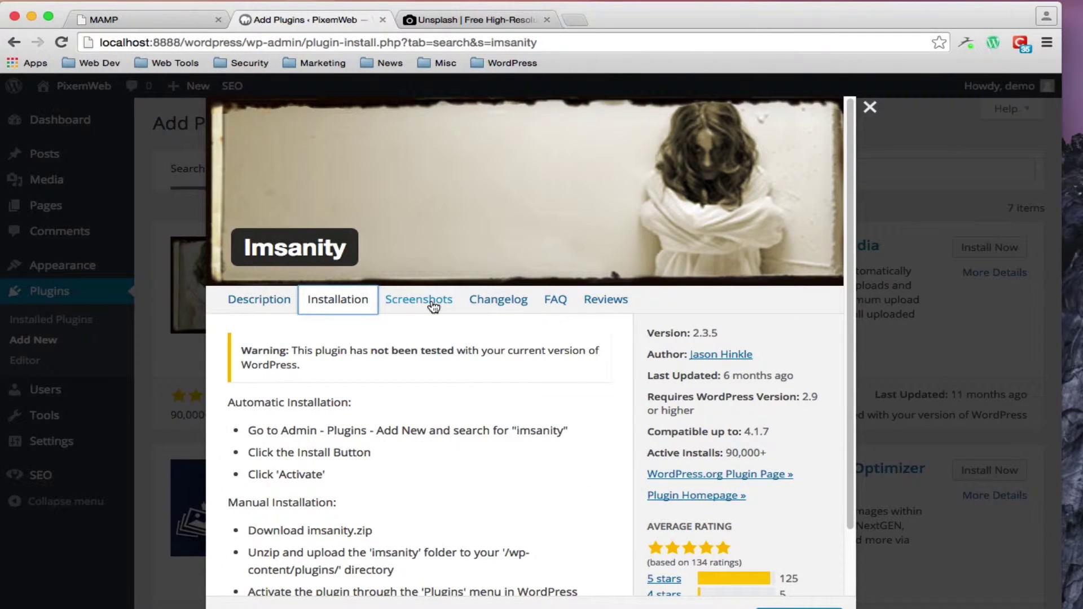
scroll(448, 425, down, 2)
scroll(446, 429, up, 2)
click(431, 308)
click(485, 304)
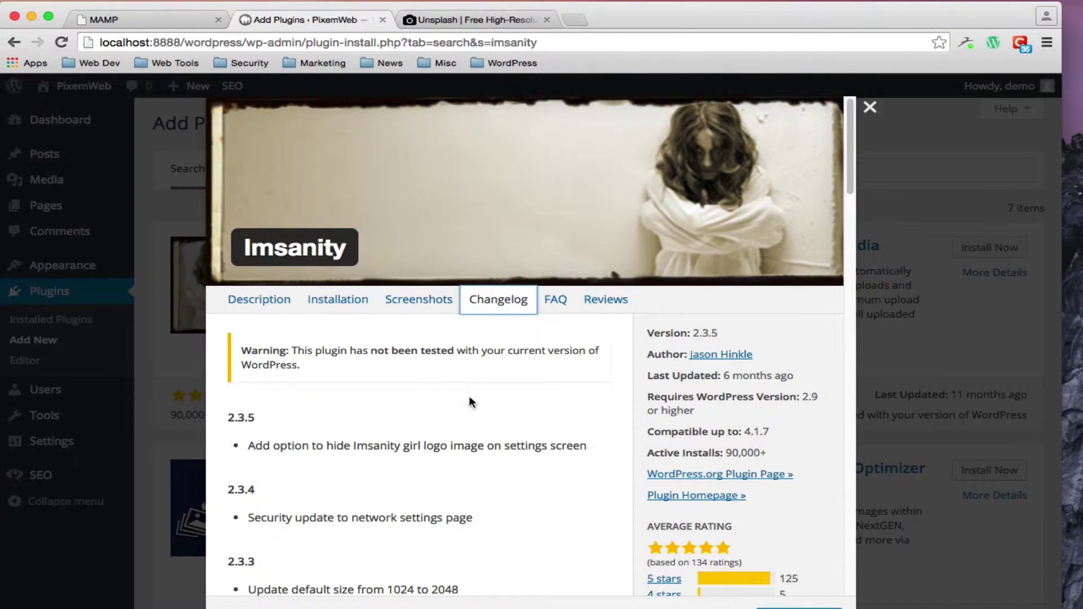
click(556, 300)
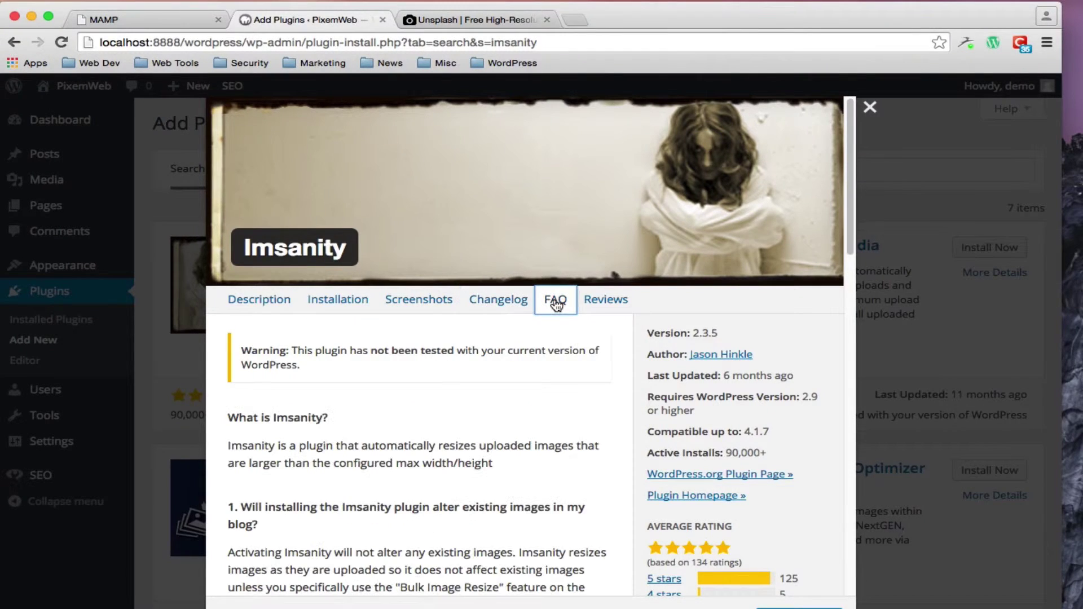
click(588, 302)
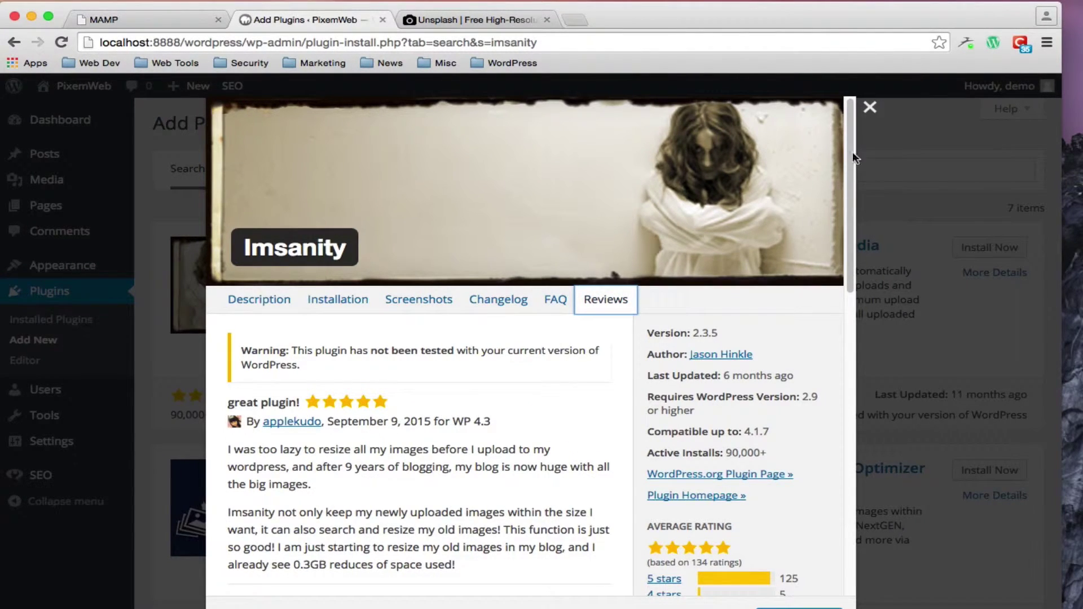
click(800, 607)
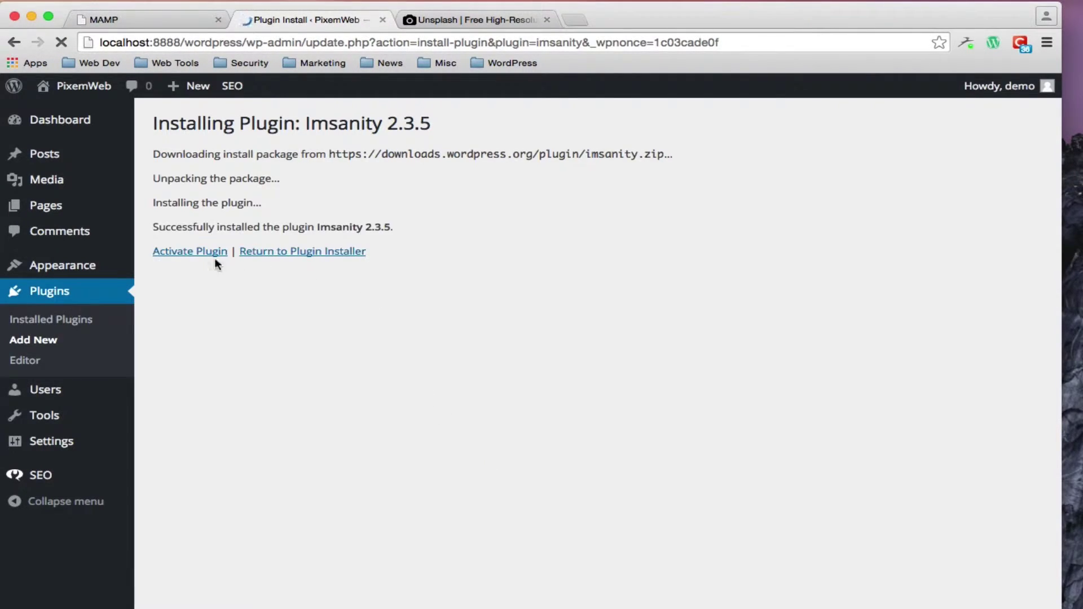
click(183, 254)
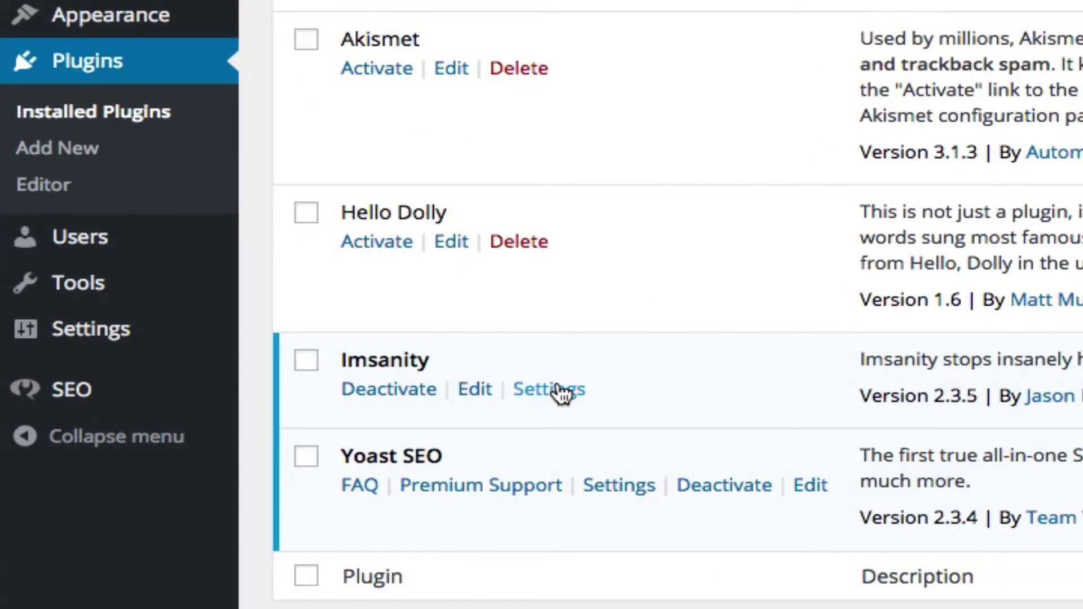
Review Imsanity settings: 1140 × 1140 fit-within limits, JPG quality 90, and Bulk Resize Images.
mouse_move(68, 326)
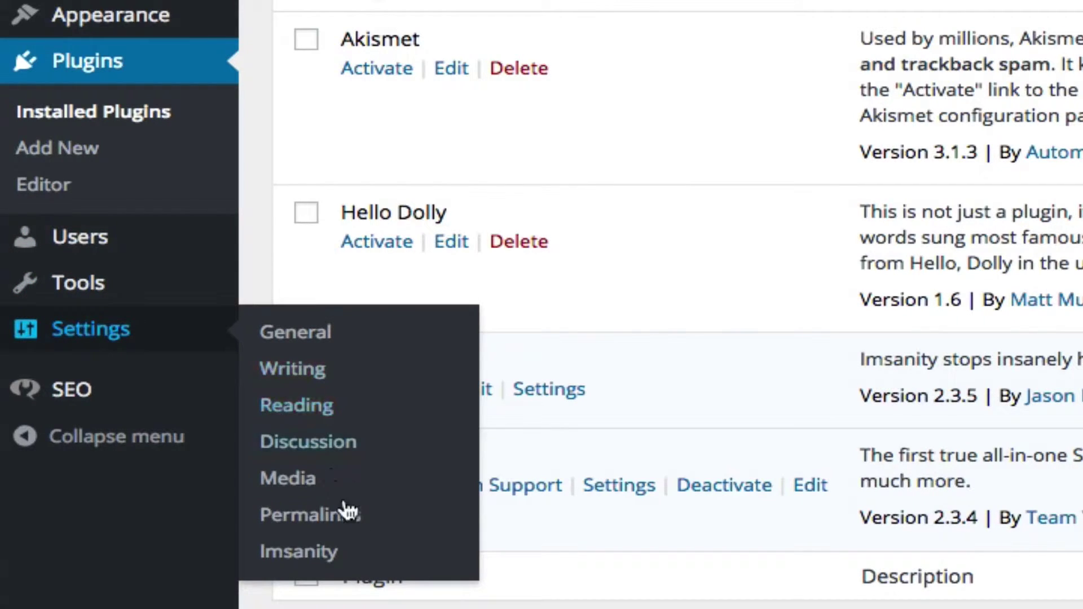
click(327, 557)
scroll(545, 398, down, 5)
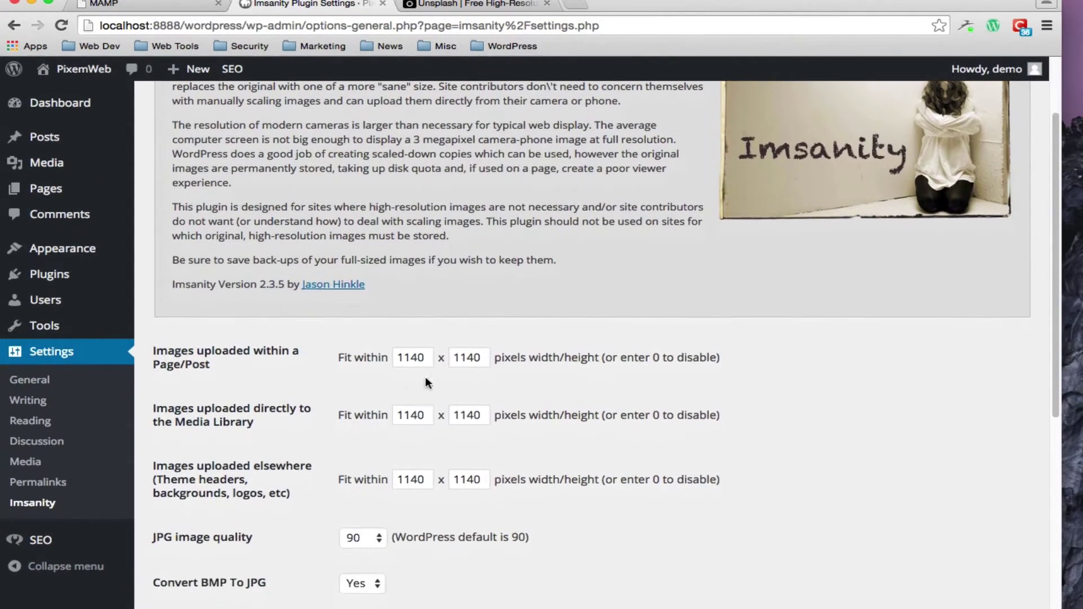
scroll(431, 341, down, 3)
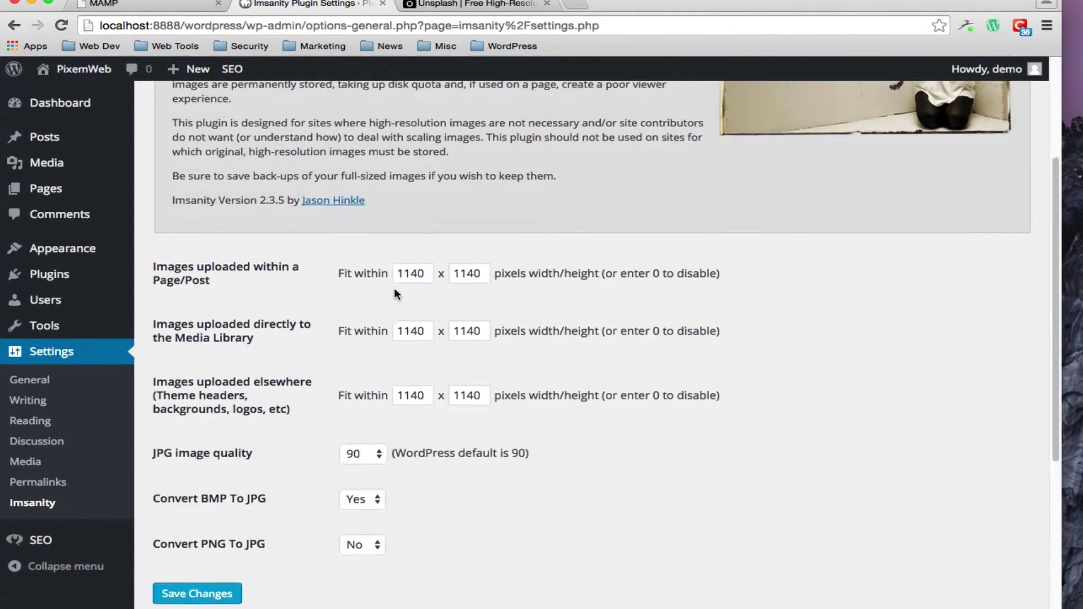
scroll(415, 248, up, 2)
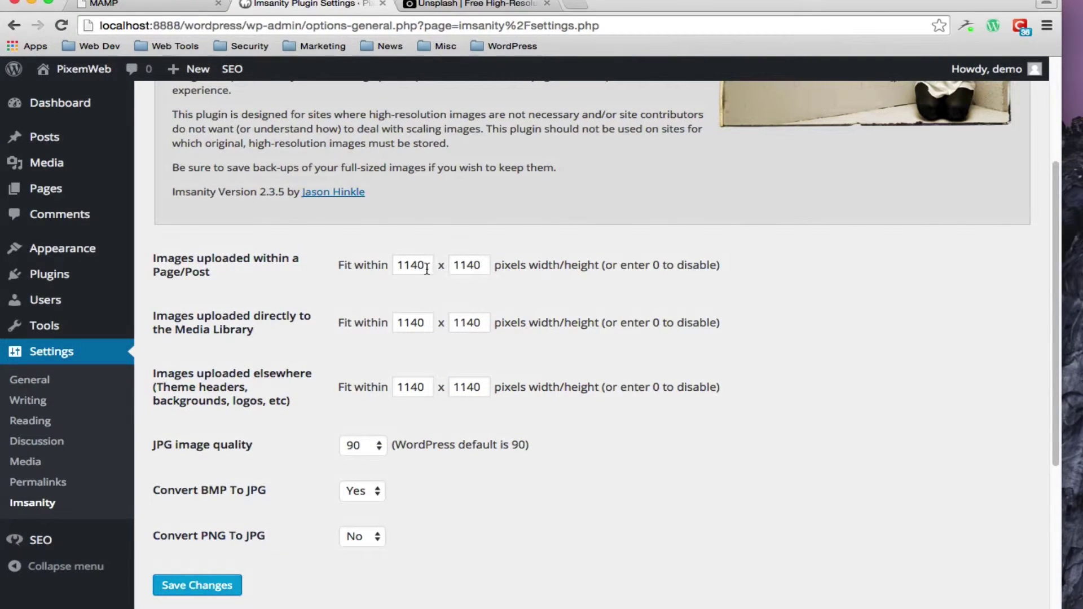
scroll(417, 268, up, 3)
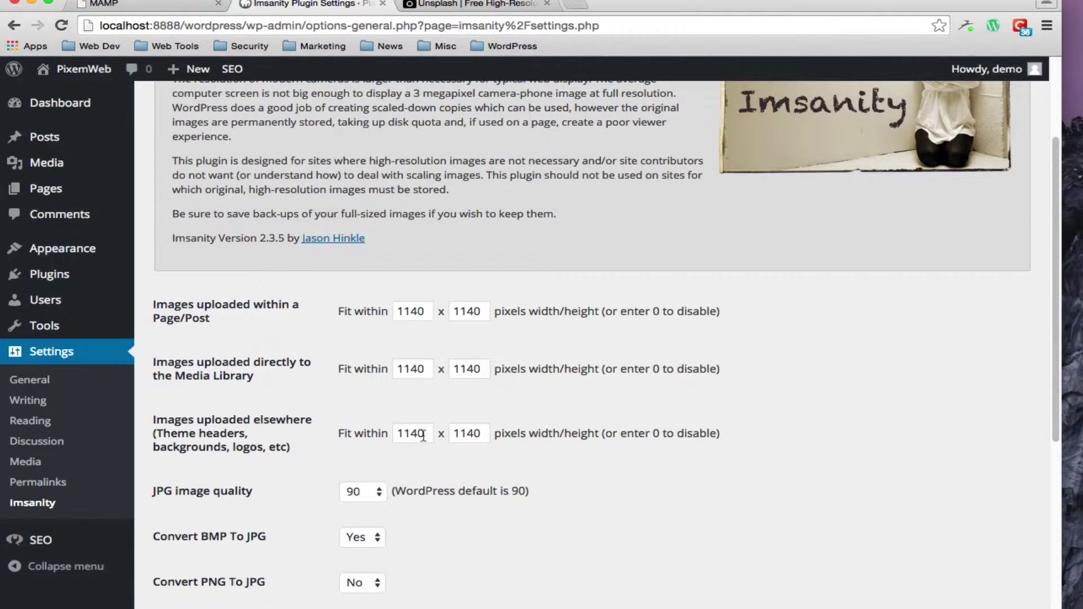
scroll(426, 437, down, 3)
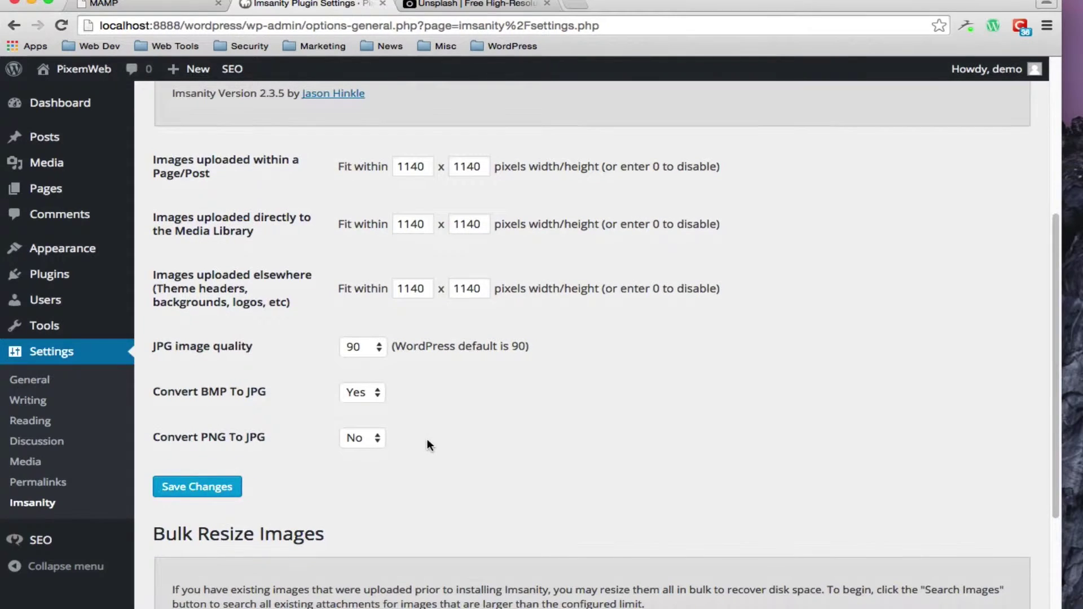
scroll(451, 423, down, 1)
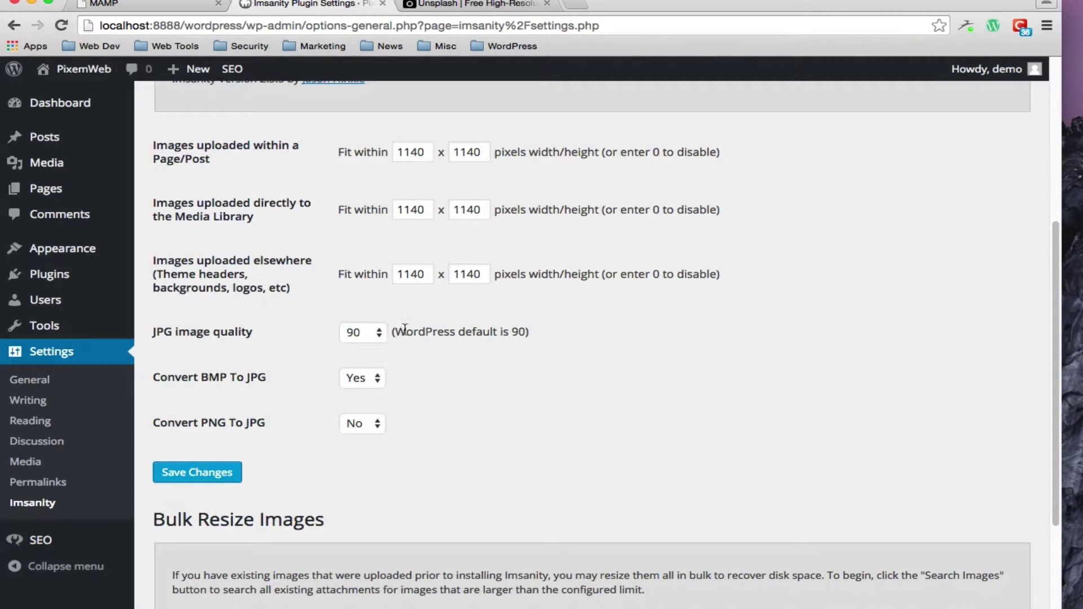
scroll(449, 329, down, 3)
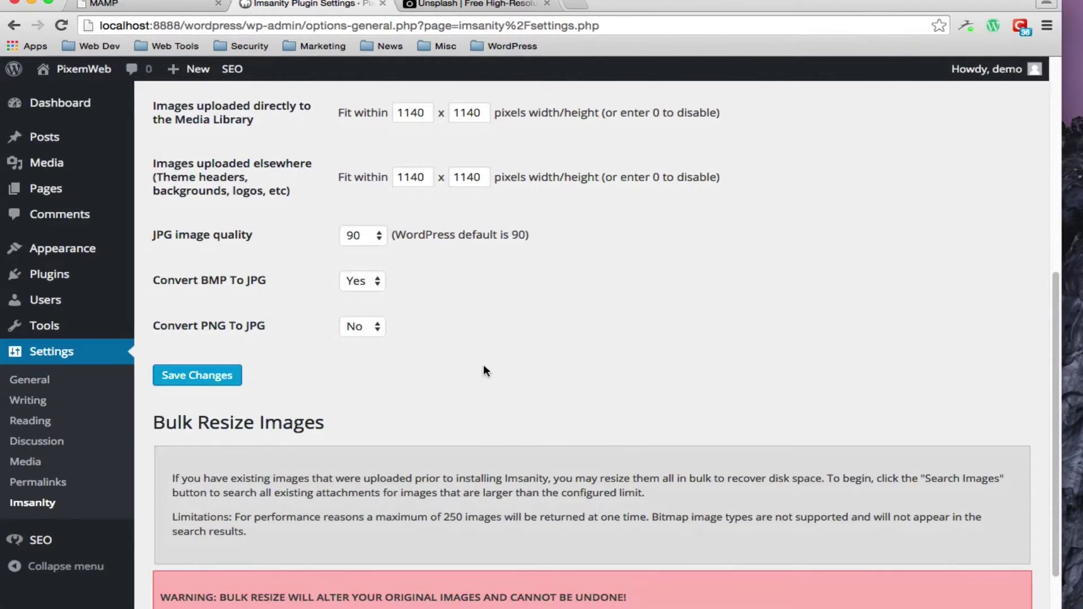
scroll(483, 364, down, 4)
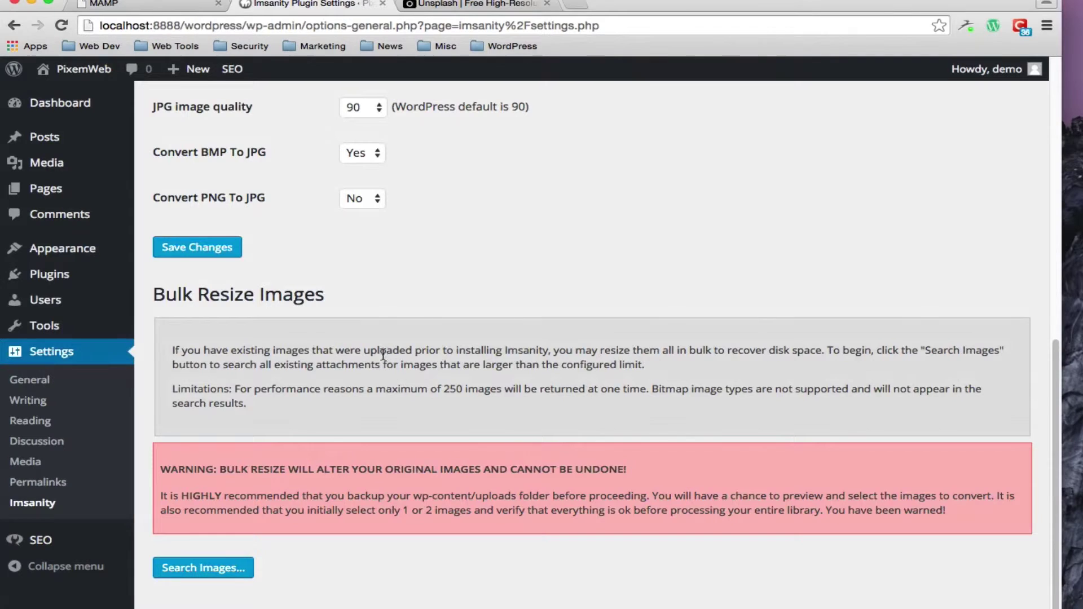
Find oversized images and resize the checked surfer.jpeg and water.jpeg to the 1140 × 1140 limit.
click(203, 570)
scroll(353, 540, down, 4)
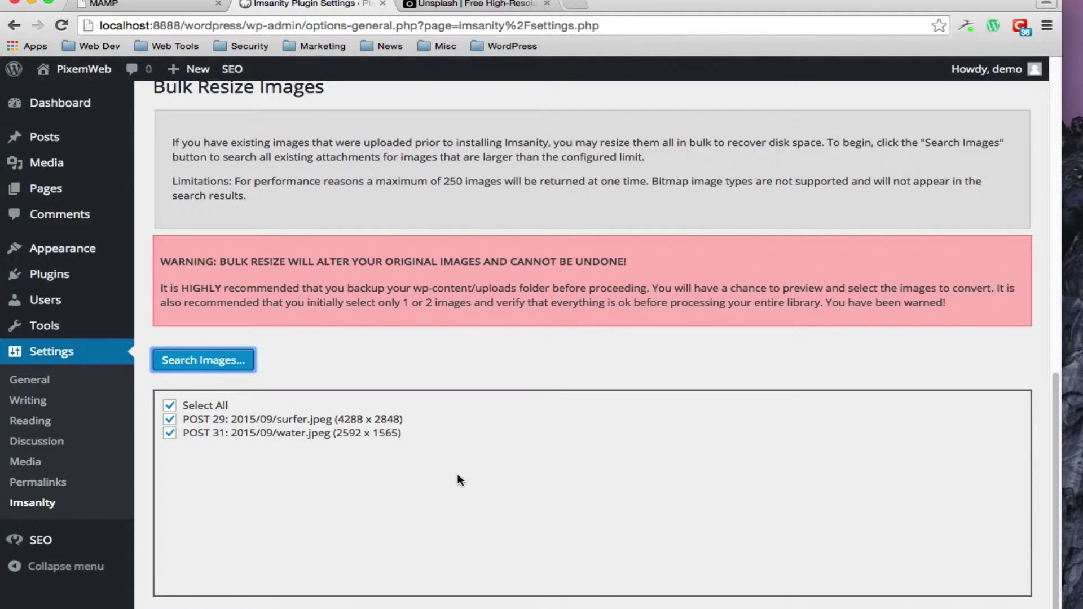
scroll(458, 475, down, 2)
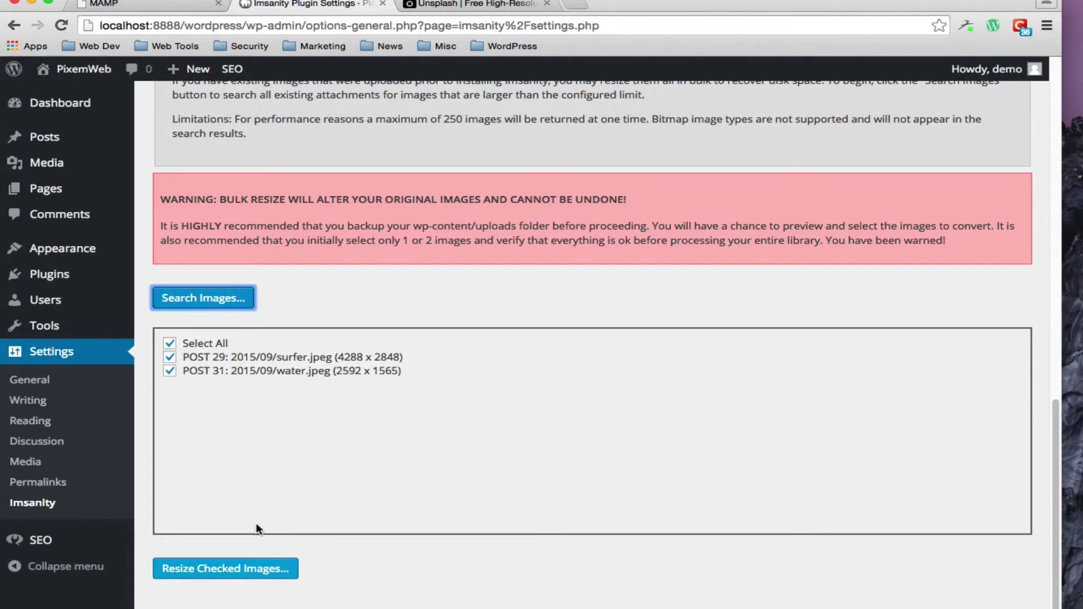
click(248, 569)
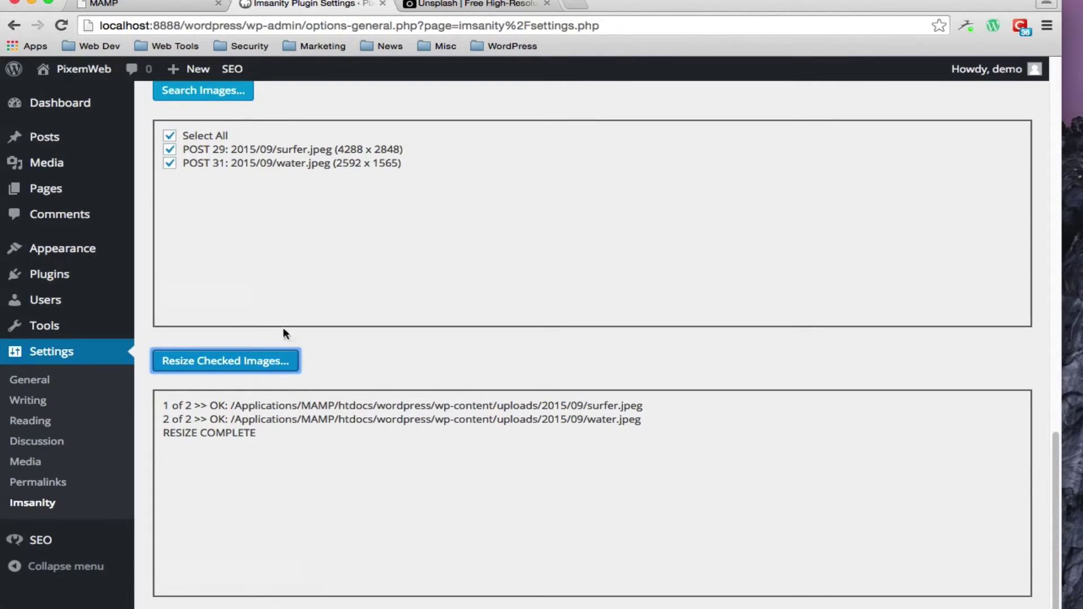
mouse_move(49, 165)
click(192, 168)
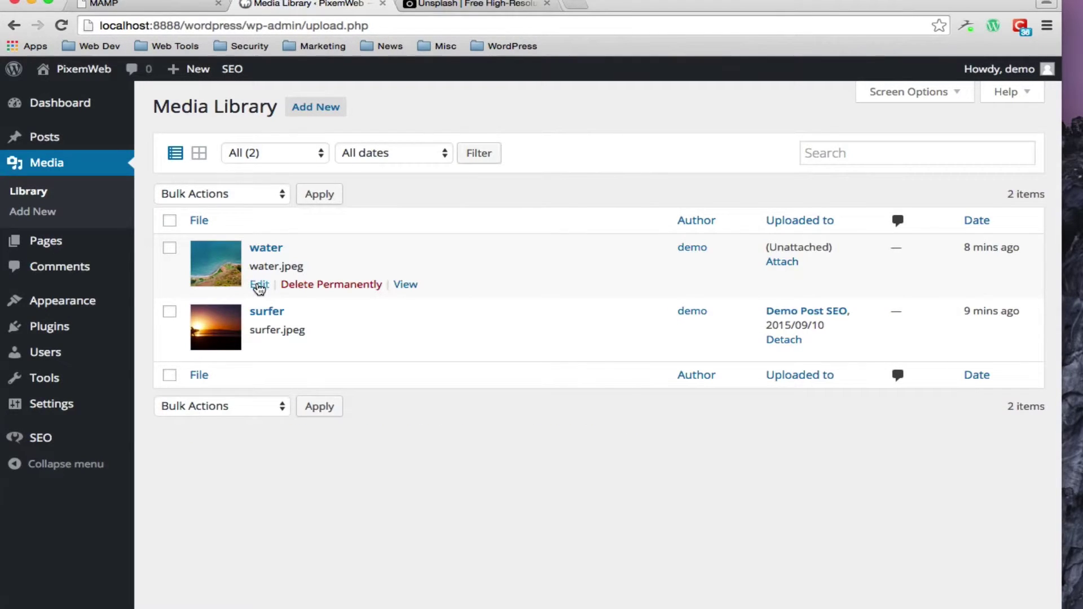
Open surfer.jpeg's Edit Media page, now reporting 1140 × 757 and 72 kB.
click(260, 348)
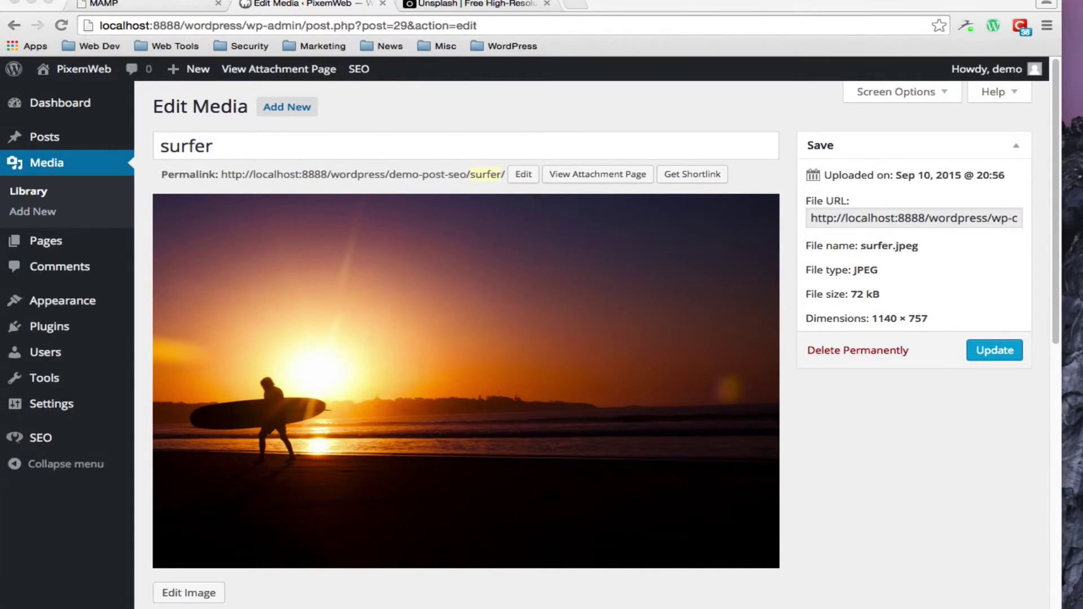
Show Get Info for the desktop's original surfer.jpeg (4288 × 2848, 2.8 MB) beside the Edit Media page.
right_click(2, 316)
click(8, 384)
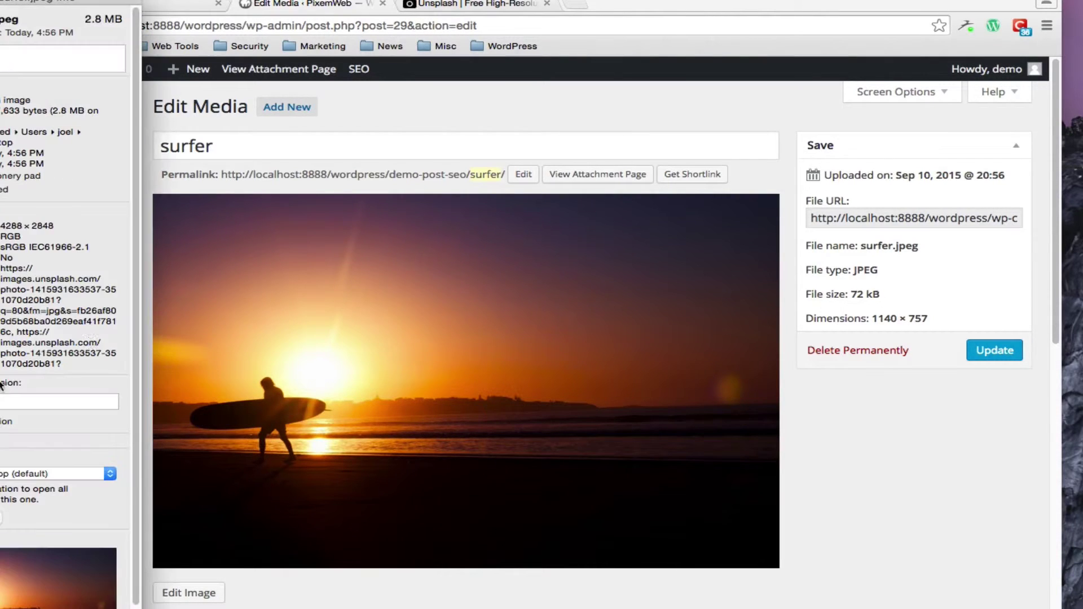
drag(74, 3, 712, 270)
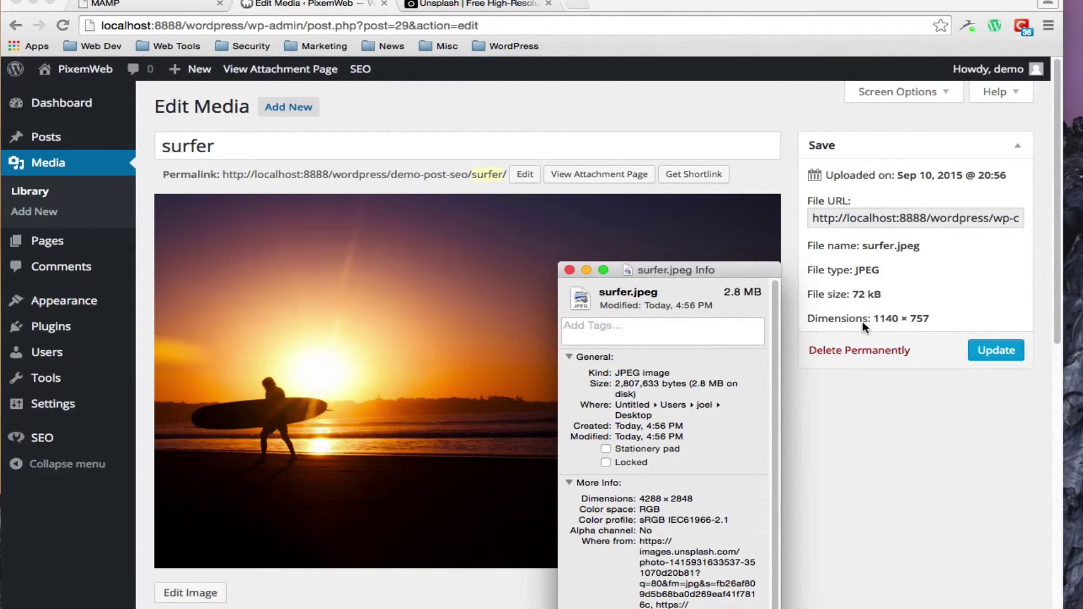
click(570, 269)
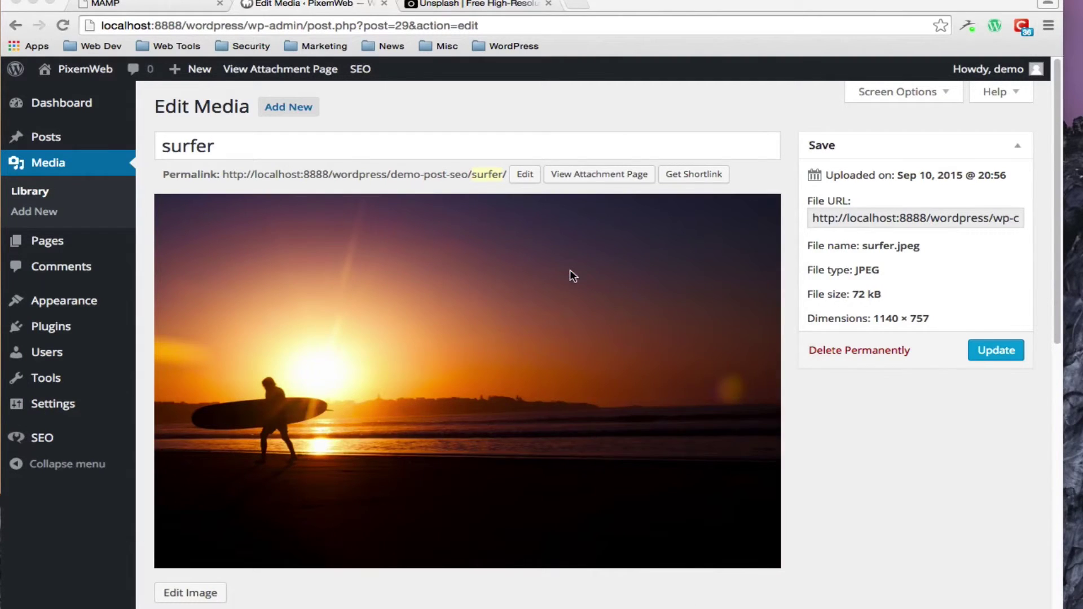
scroll(477, 337, down, 1)
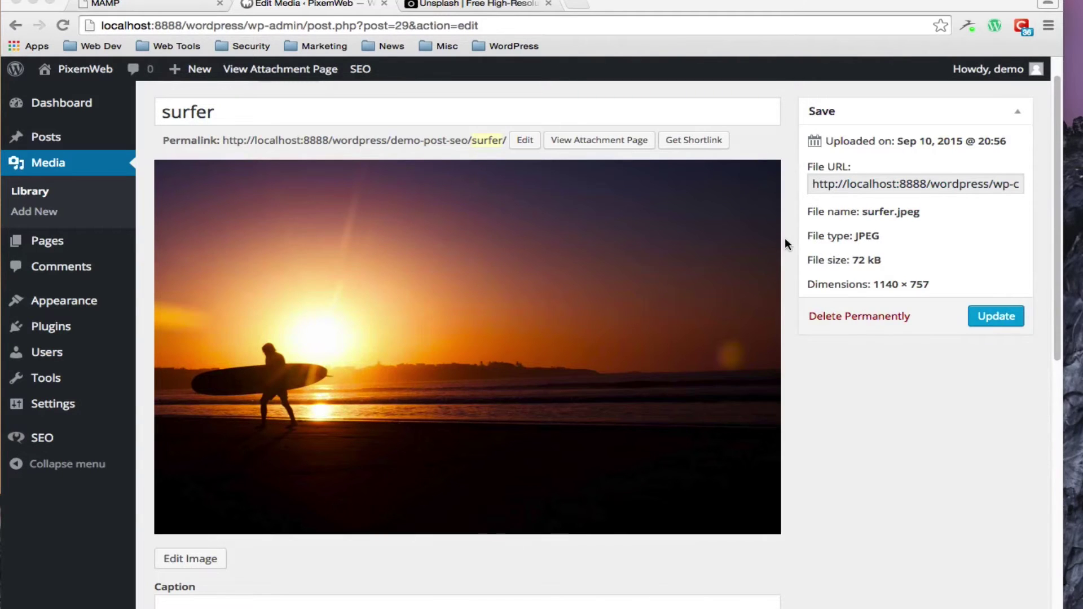
scroll(586, 399, down, 5)
scroll(587, 399, up, 4)
scroll(587, 399, up, 2)
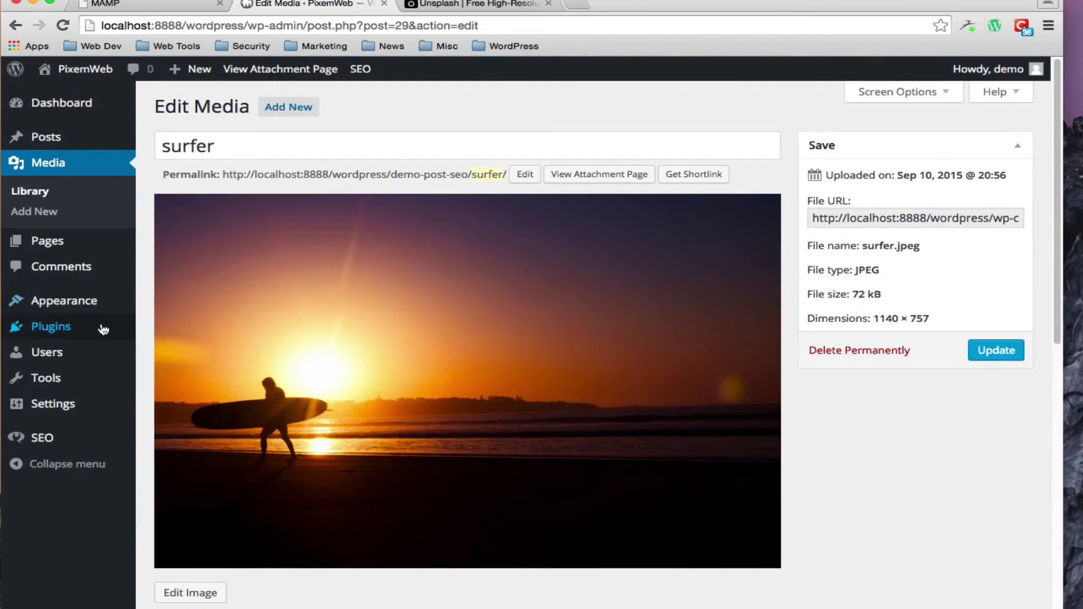
Go to Plugins > Add New and search the directory for 'imsanity' again.
mouse_move(111, 333)
click(174, 354)
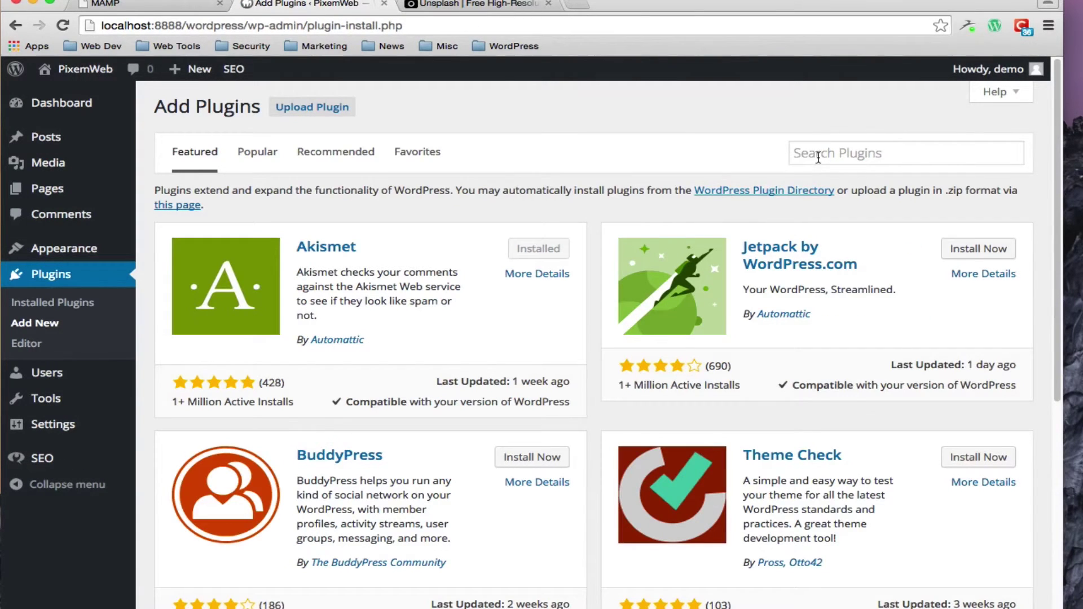
click(818, 156)
text(imsanity)
key(Return)
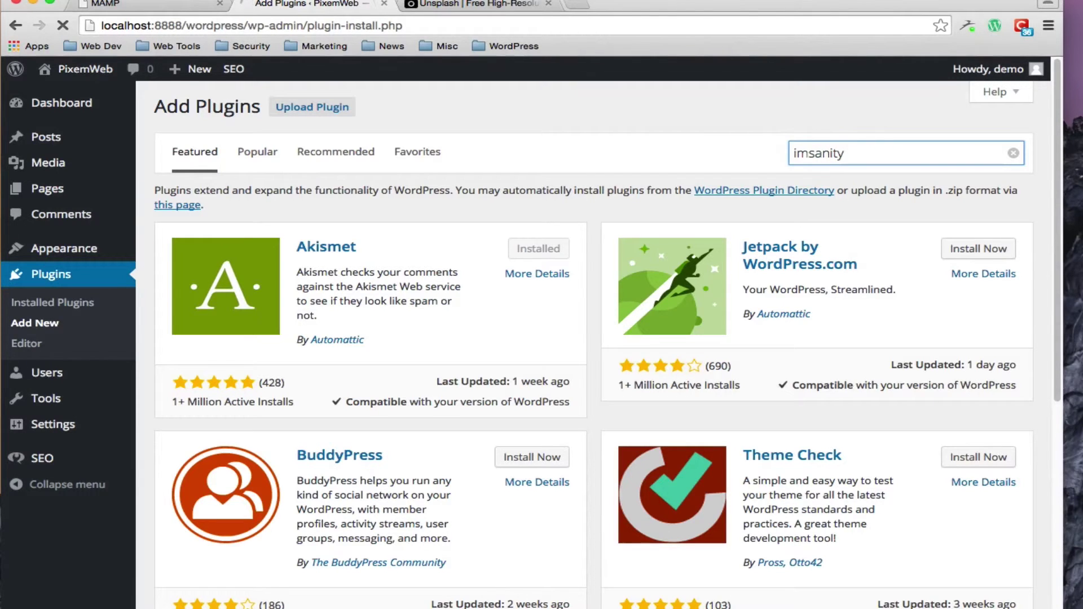